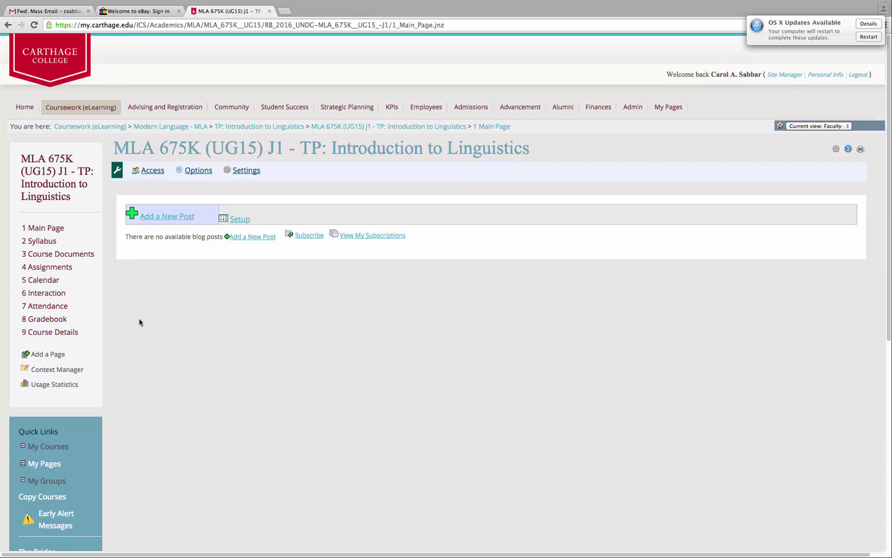
Open the forum on the course's 6 Interaction page for editing.
{"action": "left_click", "coordinate": [52, 296]}
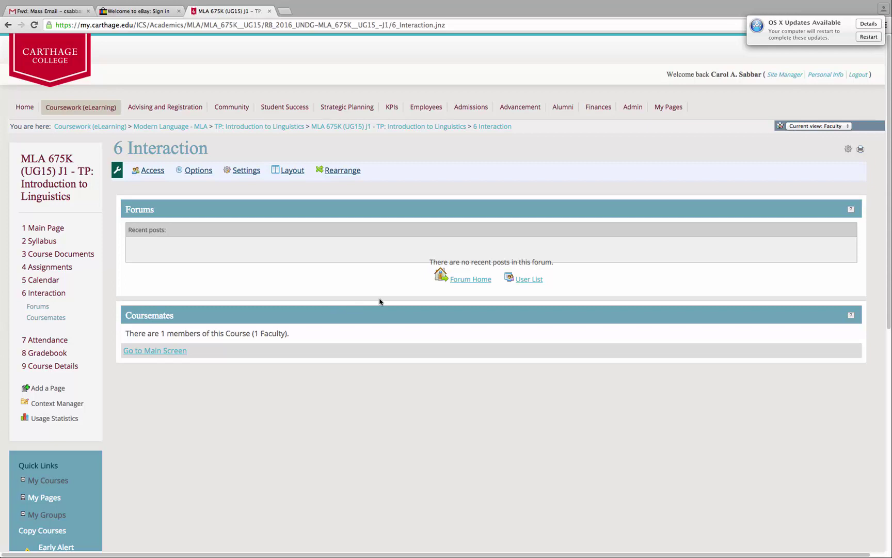
{"action": "left_click", "coordinate": [467, 282]}
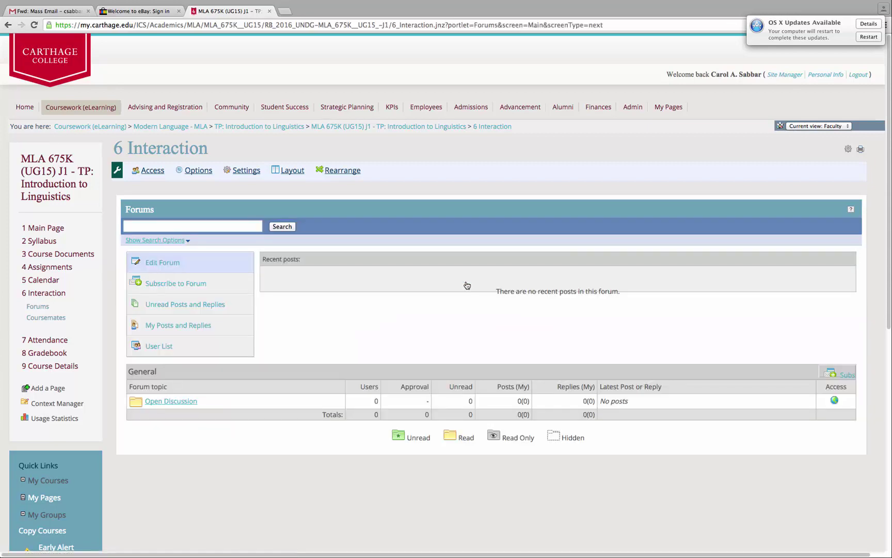
{"action": "left_click", "coordinate": [165, 264]}
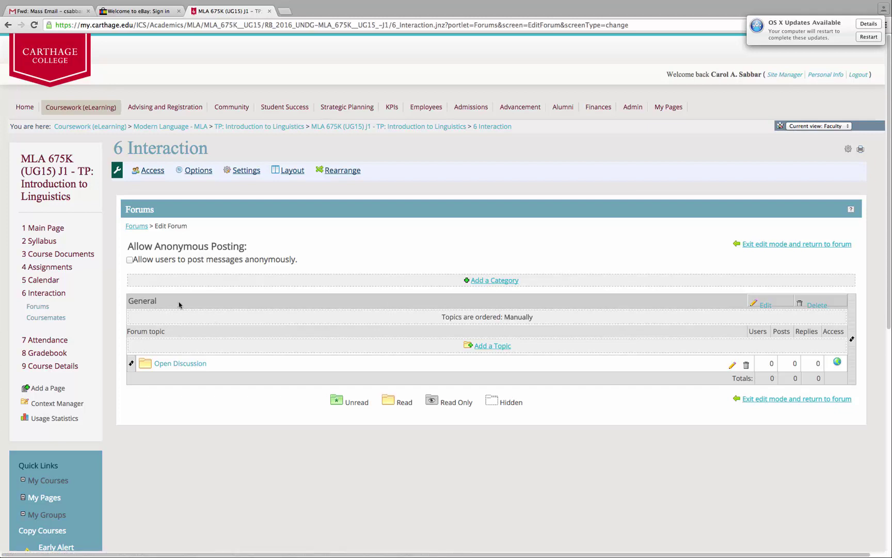
Add and save a forum category named "Language Acquisition" with the description "All about language learning".
{"action": "left_click", "coordinate": [488, 281]}
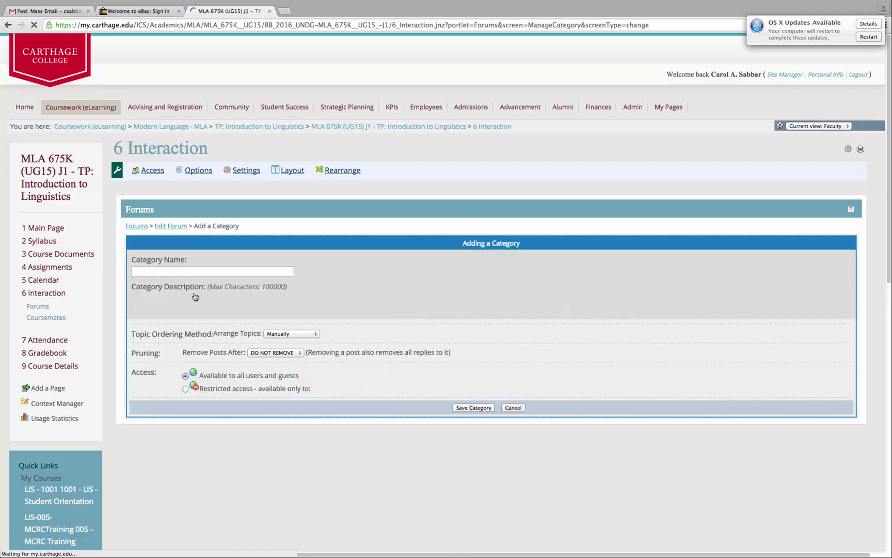
{"action": "left_click", "coordinate": [189, 269]}
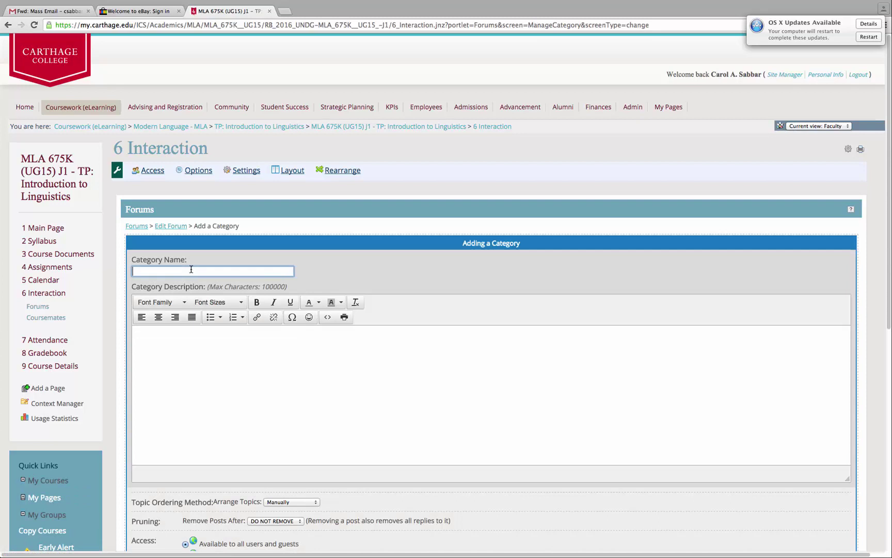
{"action": "type", "text": "Language Acquisition"}
{"action": "left_click", "coordinate": [167, 330]}
{"action": "type", "text": "All"}
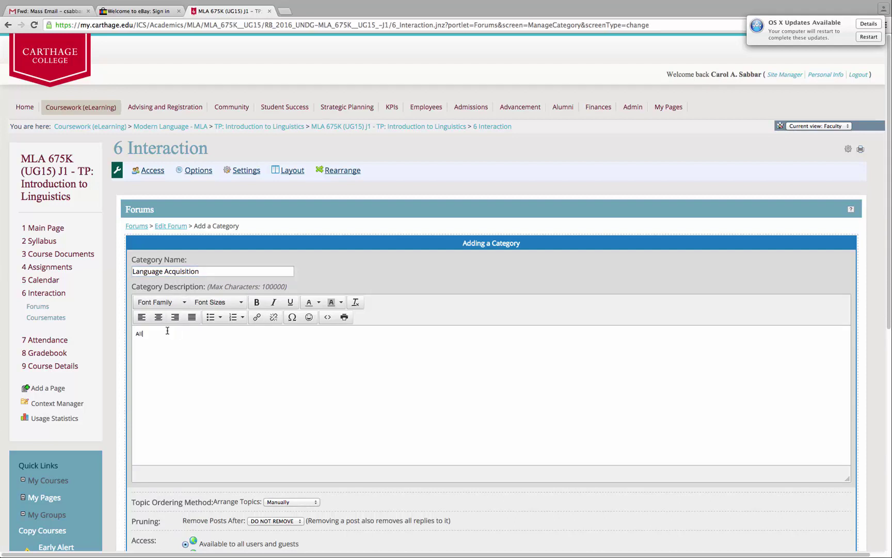
{"action": "type", "text": " about language learning"}
{"action": "scroll", "coordinate": [226, 350], "scroll_direction": "down", "scroll_amount": 3}
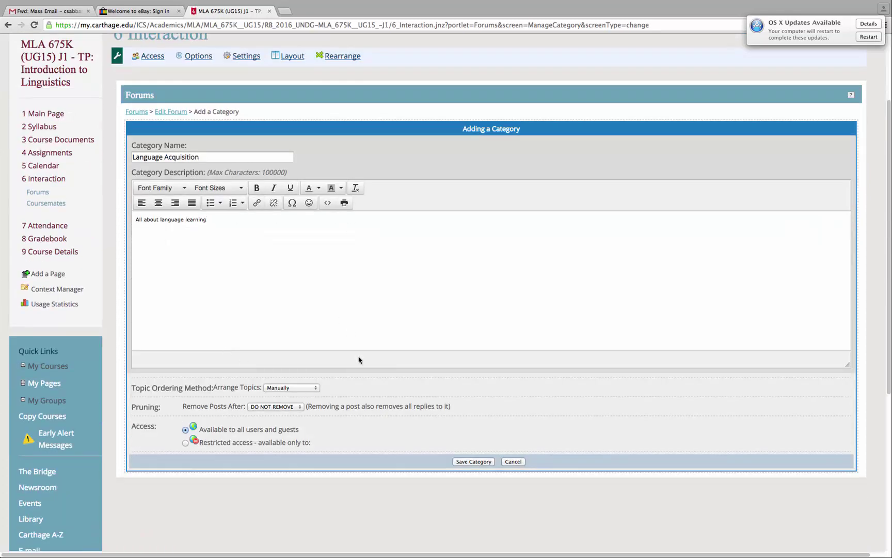
{"action": "left_click", "coordinate": [466, 461]}
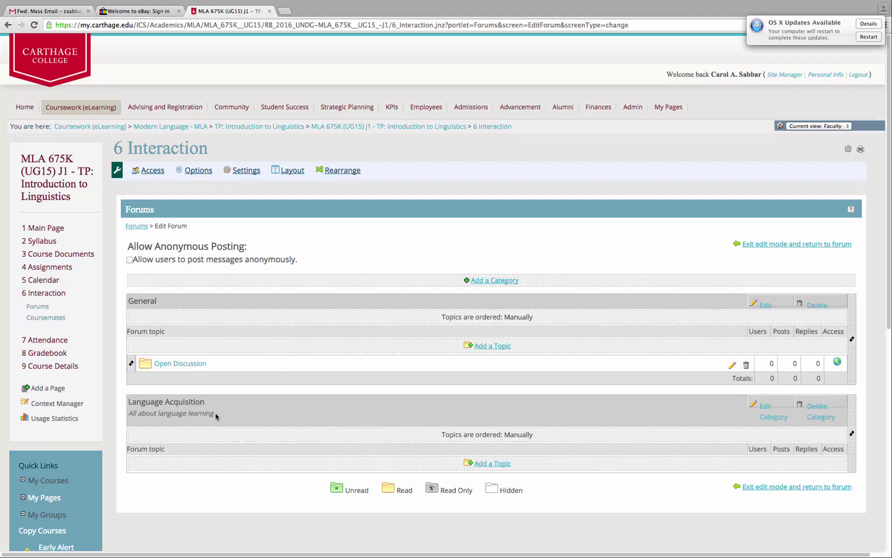
Start a new topic in the Language Acquisition category and name it "Child vs. Adult Language Acquisition".
{"action": "left_click", "coordinate": [494, 463]}
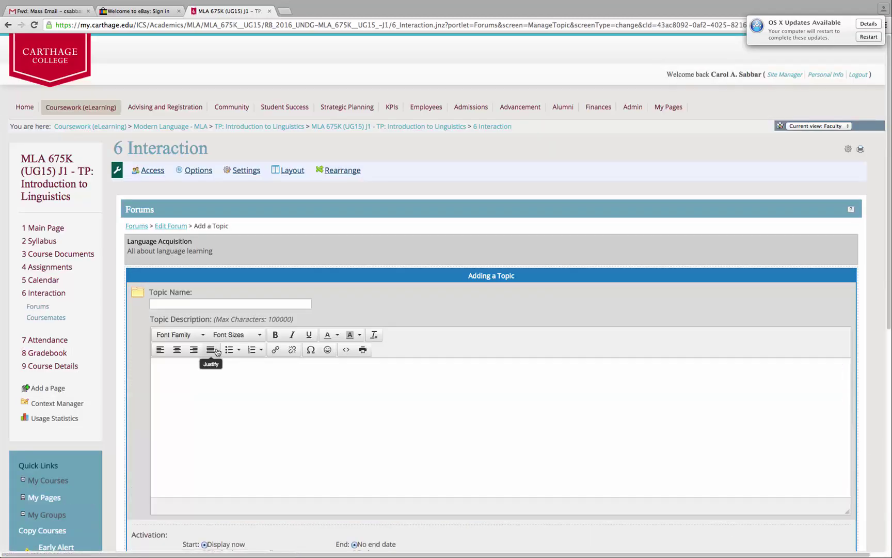
{"action": "left_click", "coordinate": [176, 302]}
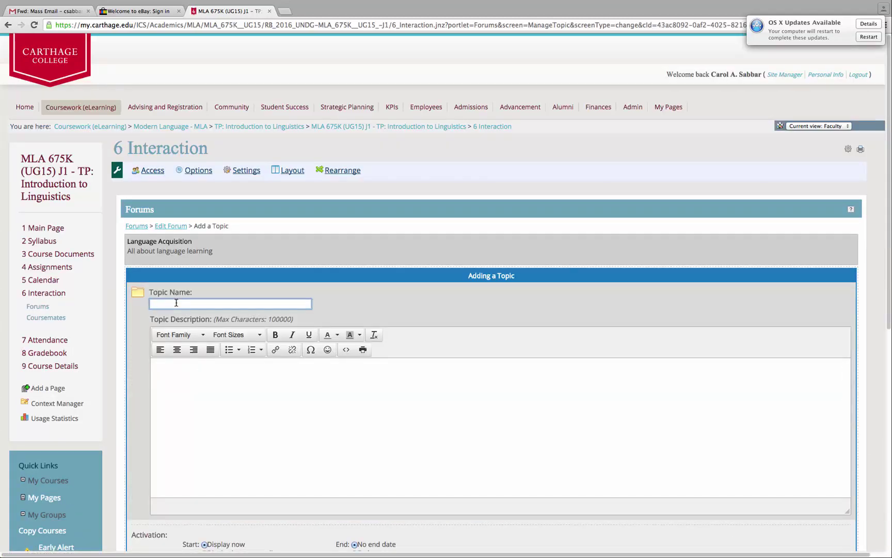
{"action": "type", "text": "Child vs. Adult Language Acquisition"}
Enter the topic description "People say that children learn languages faster than adults. Do you agree? Why or why not?".
{"action": "left_click", "coordinate": [168, 366]}
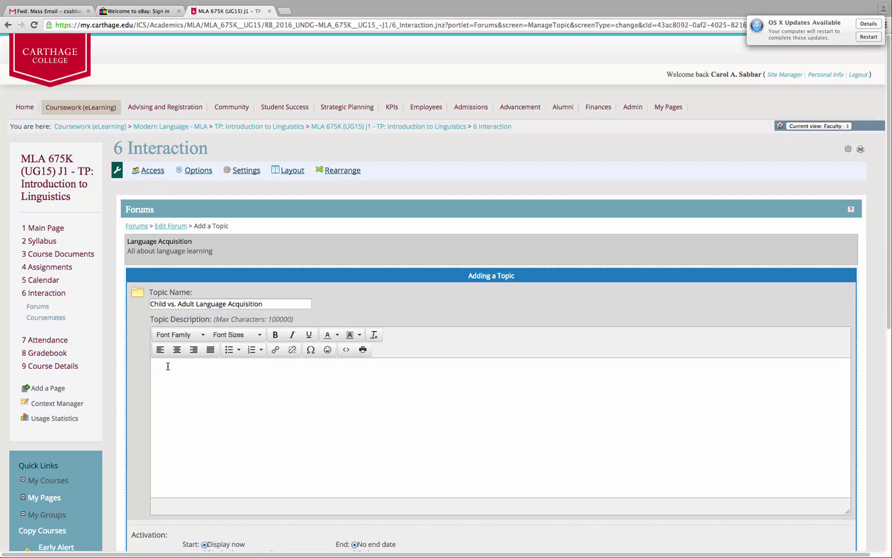
{"action": "type", "text": "People say that children learn languages faster than adults."}
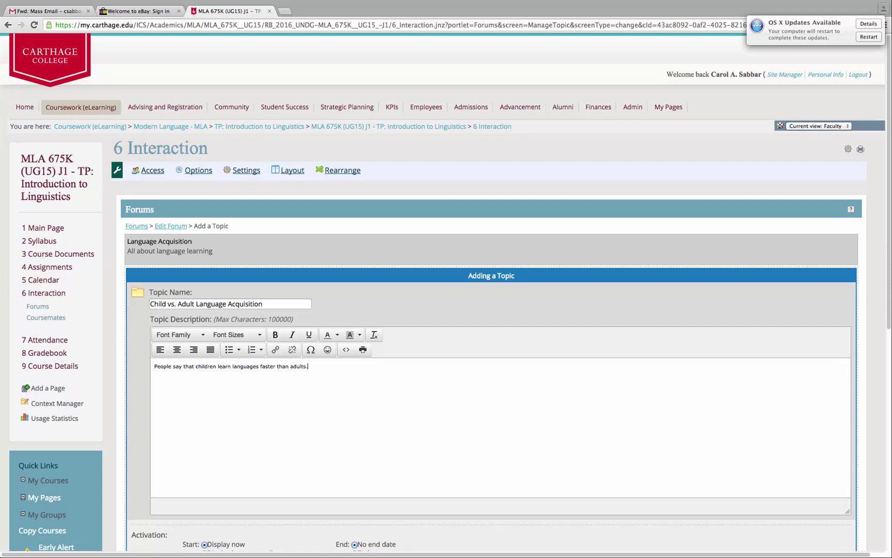
{"action": "type", "text": "  Do ;you"}
{"action": "key", "text": "BackSpace"}
{"action": "key", "text": "BackSpace"}
{"action": "key", "text": "BackSpace"}
{"action": "type", "text": "you agree?  Who or"}
{"action": "key", "text": "BackSpace"}
{"action": "key", "text": "BackSpace"}
{"action": "key", "text": "BackSpace"}
{"action": "key", "text": "BackSpace"}
{"action": "type", "text": "y or why not?"}
Review the topic's activation, access, restriction and moderation options, save it with the defaults, and exit forum edit mode.
{"action": "scroll", "coordinate": [253, 402], "scroll_direction": "down", "scroll_amount": 3}
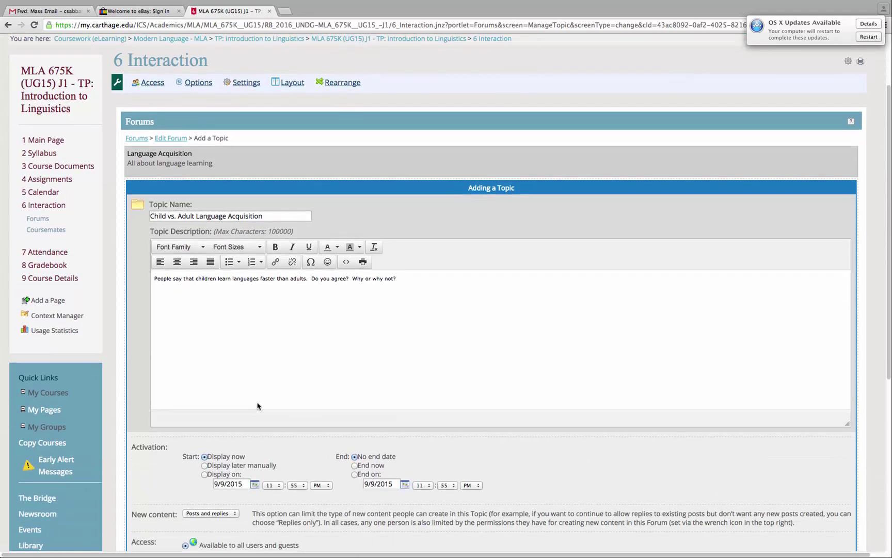
{"action": "scroll", "coordinate": [269, 385], "scroll_direction": "down", "scroll_amount": 3}
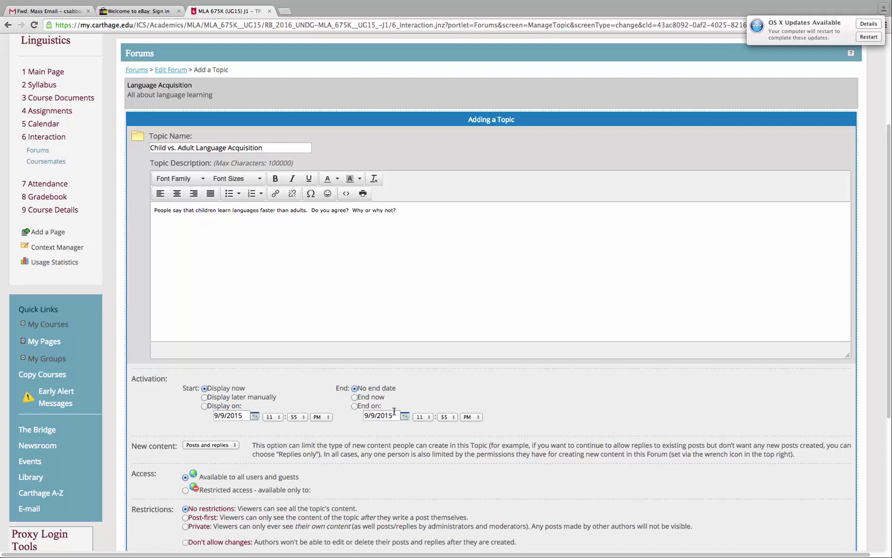
{"action": "scroll", "coordinate": [394, 412], "scroll_direction": "down", "scroll_amount": 1}
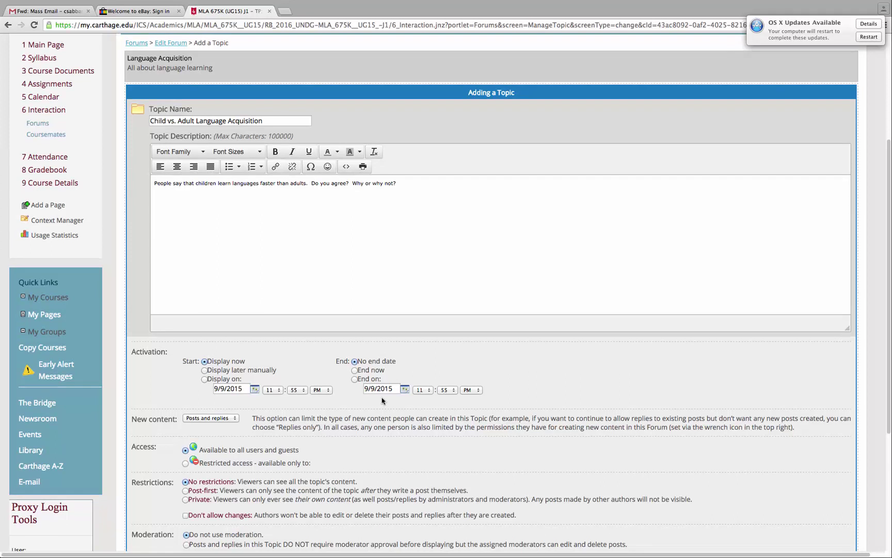
{"action": "scroll", "coordinate": [382, 400], "scroll_direction": "down", "scroll_amount": 3}
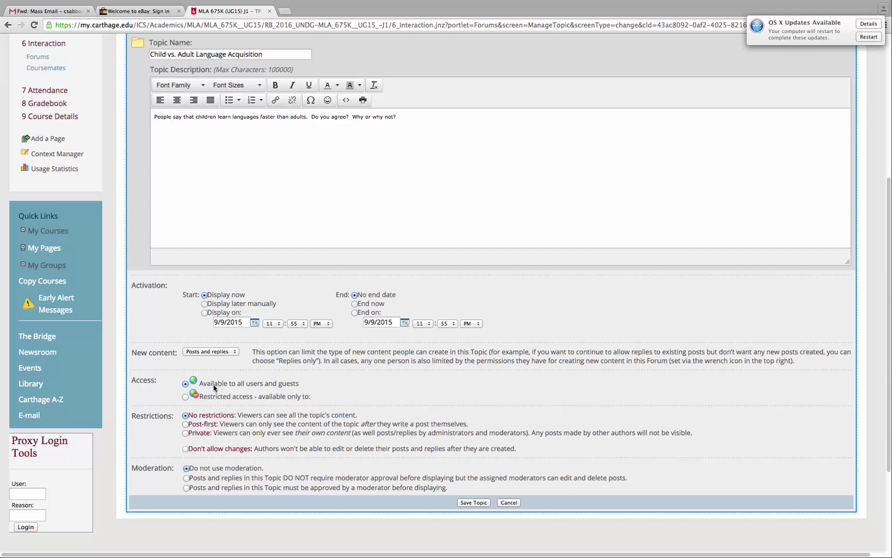
{"action": "scroll", "coordinate": [214, 388], "scroll_direction": "down", "scroll_amount": 3}
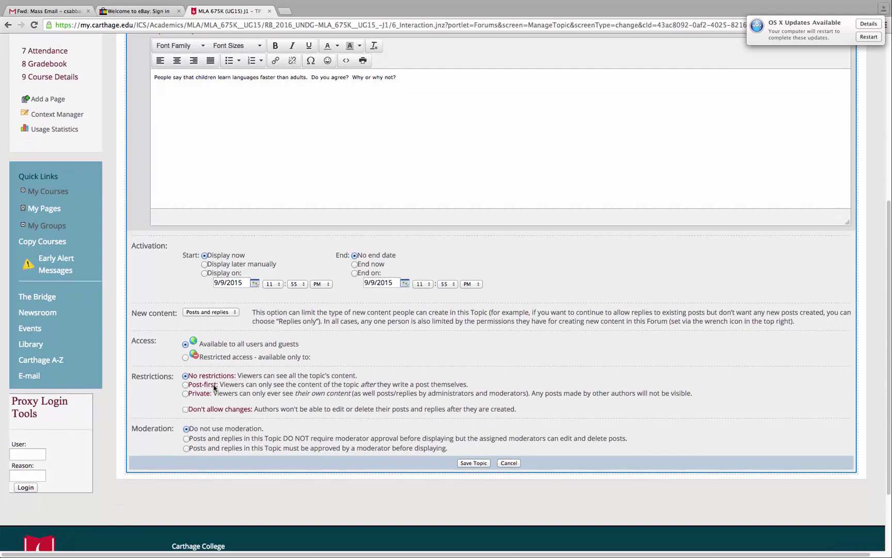
{"action": "scroll", "coordinate": [215, 388], "scroll_direction": "down", "scroll_amount": 1}
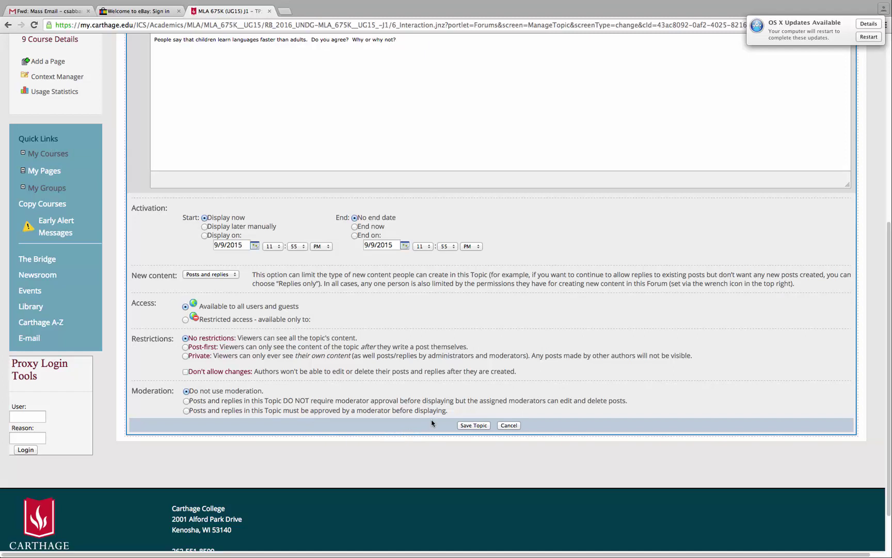
{"action": "left_click", "coordinate": [469, 426]}
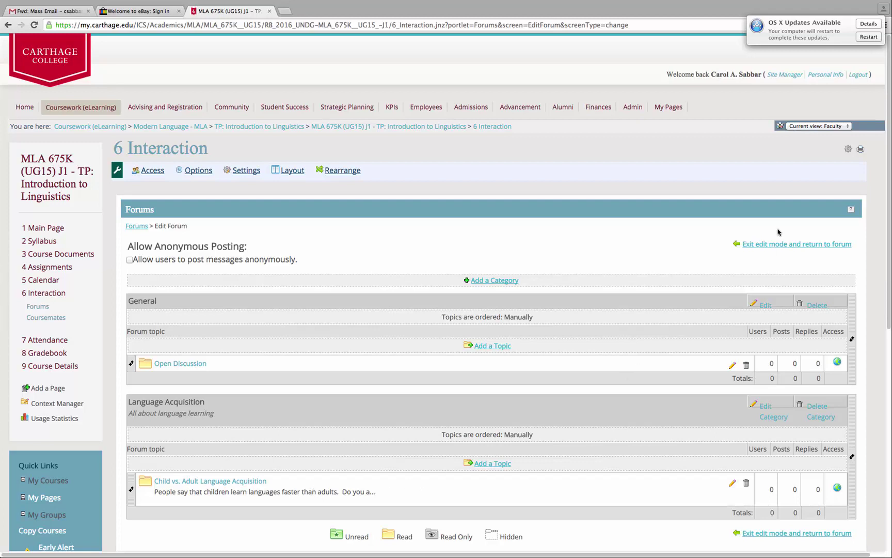
{"action": "left_click", "coordinate": [773, 245]}
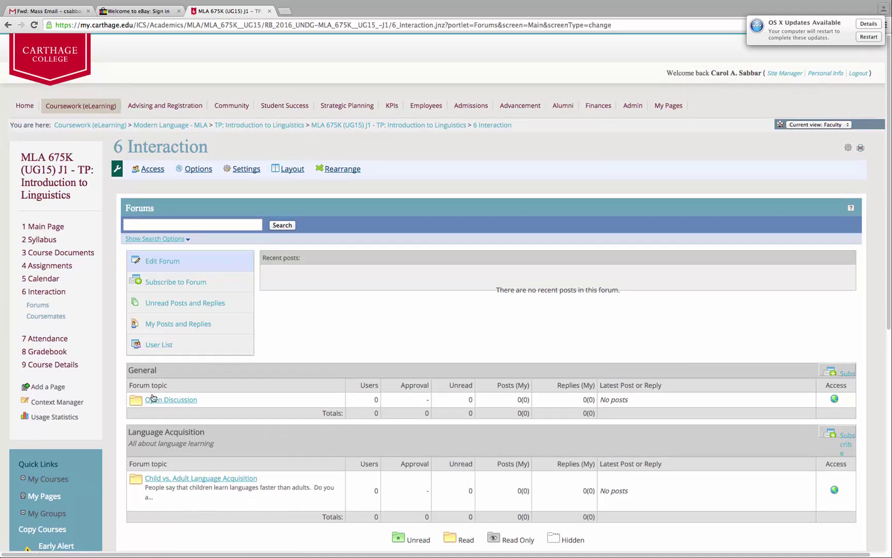
Start a new assignment on the 4 Assignments page using the Forum format.
{"action": "left_click", "coordinate": [46, 267]}
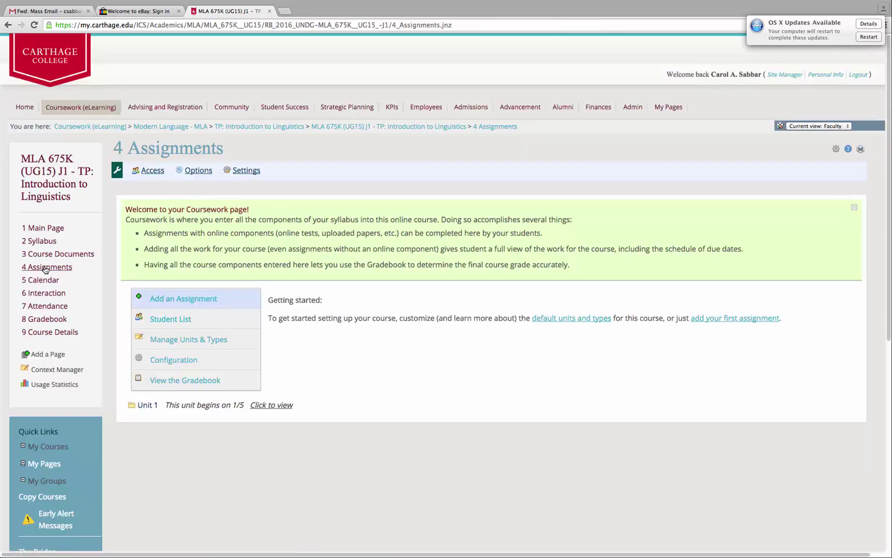
{"action": "left_click", "coordinate": [169, 299]}
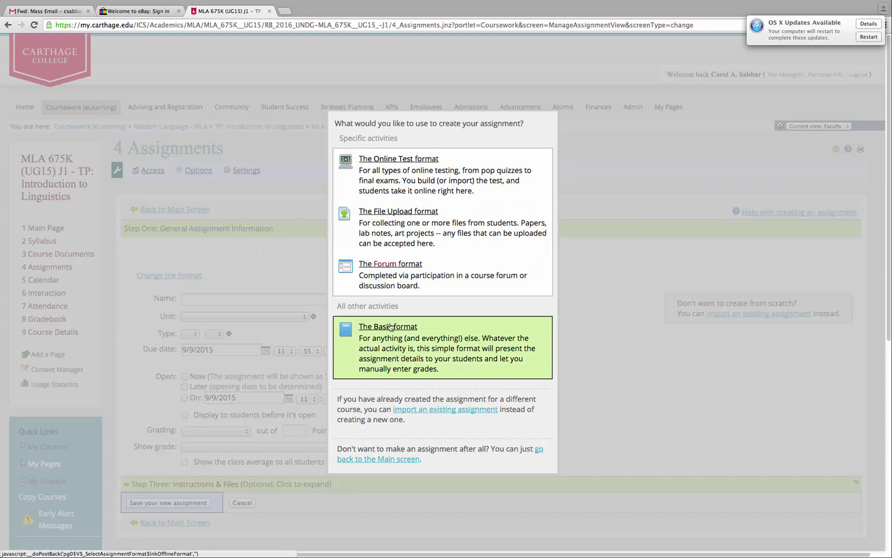
{"action": "left_click", "coordinate": [391, 264]}
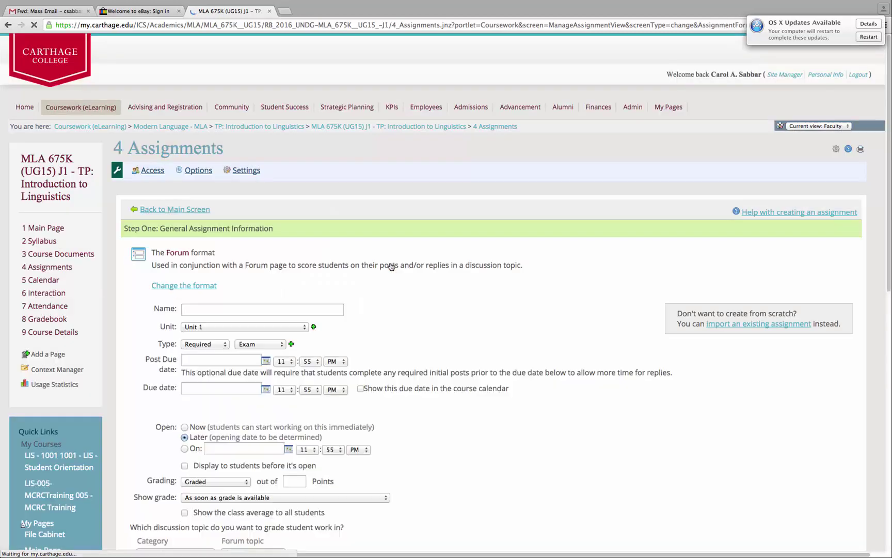
Name the assignment "Language Acquisition Discussion Board post".
{"action": "left_click", "coordinate": [238, 308]}
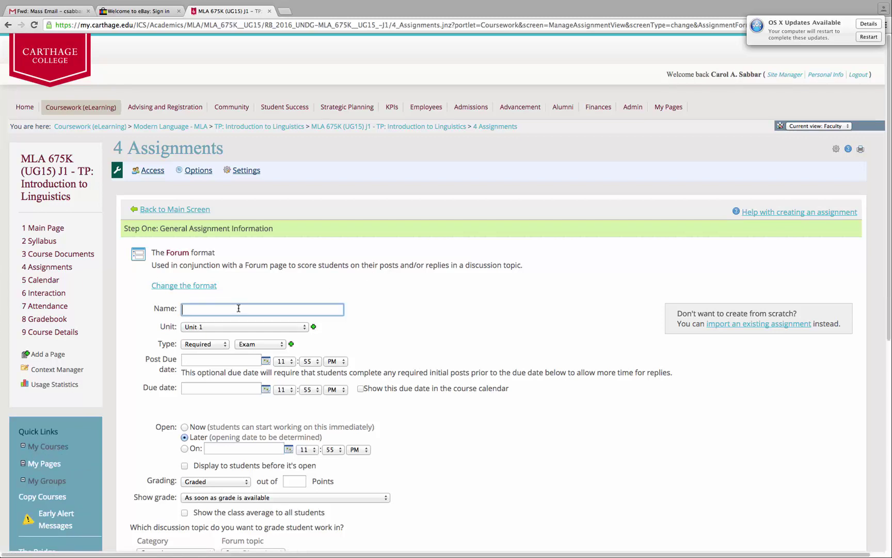
{"action": "type", "text": "Language "}
{"action": "type", "text": "A"}
{"action": "key", "text": "BackSpace"}
{"action": "type", "text": "Acquisition Discussion "}
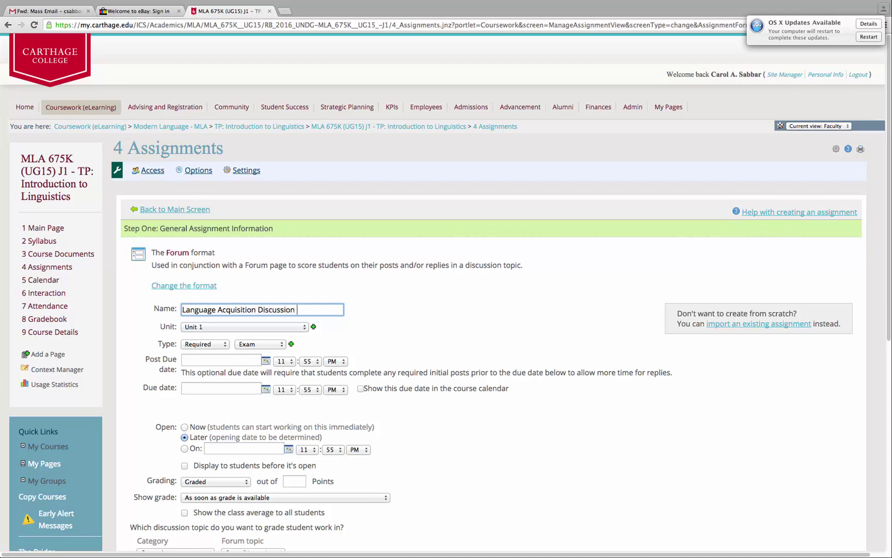
{"action": "type", "text": "Board post"}
Keep the assignment in Unit 1 and set its type to Homework.
{"action": "left_click", "coordinate": [227, 327]}
{"action": "left_click", "coordinate": [227, 328]}
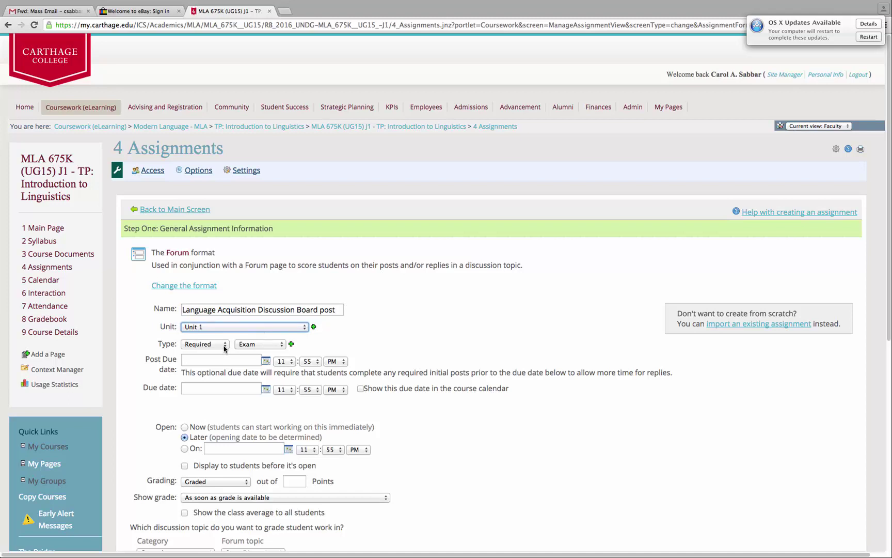
{"action": "left_click", "coordinate": [283, 346]}
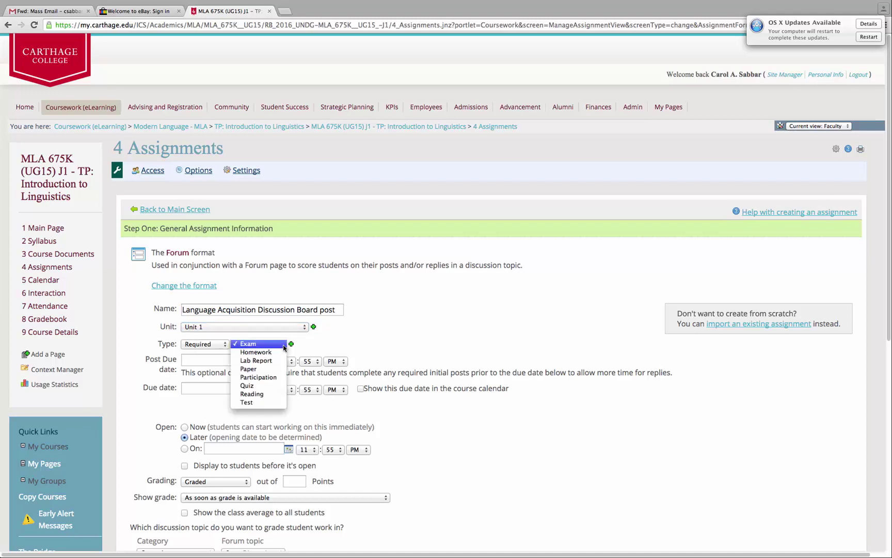
{"action": "left_click", "coordinate": [263, 353]}
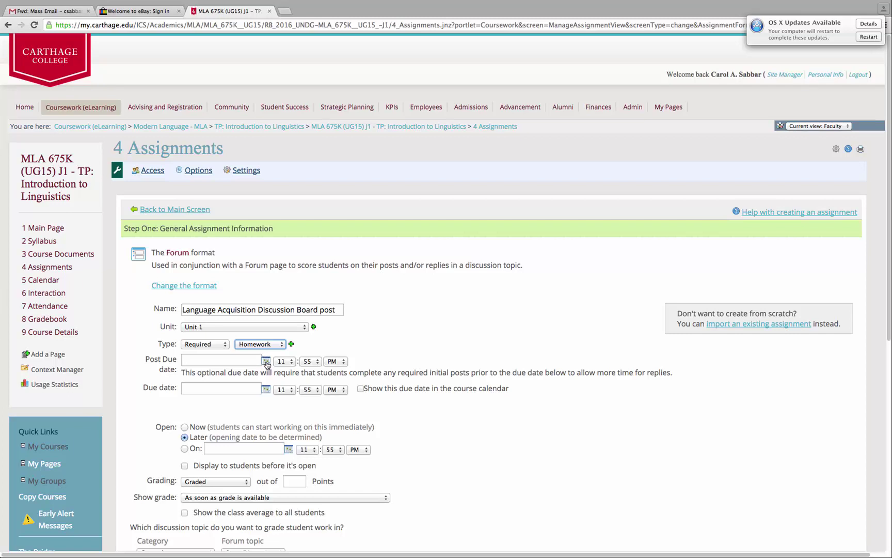
Set the assignment's post due date to 1/15/2016 using the date picker.
{"action": "left_click", "coordinate": [267, 362]}
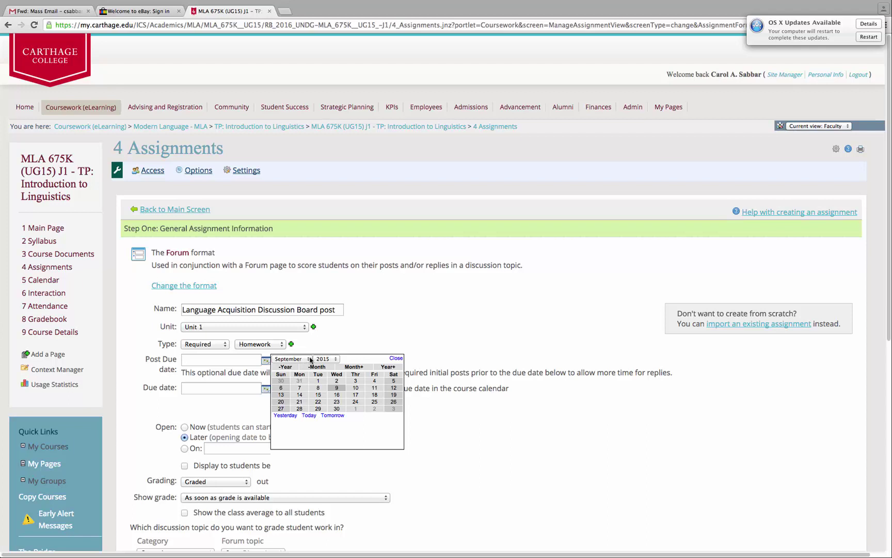
{"action": "left_click", "coordinate": [301, 360]}
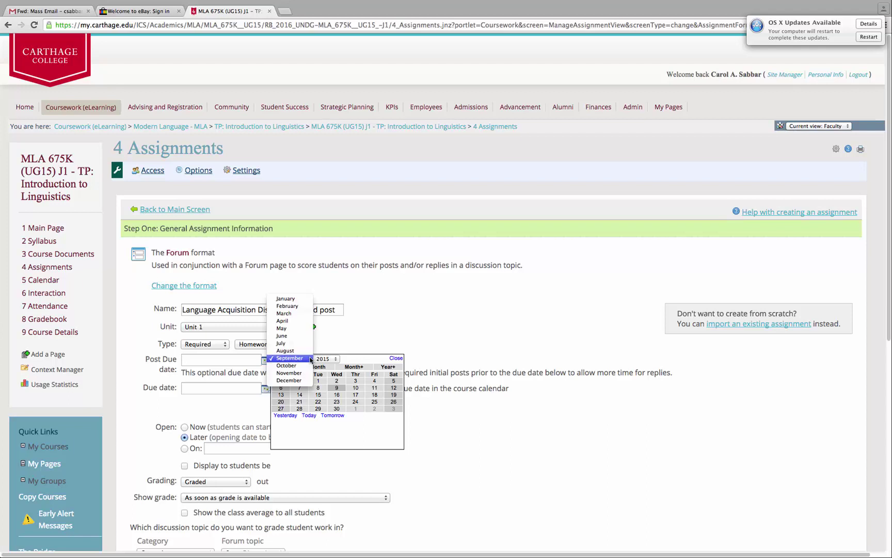
{"action": "left_click", "coordinate": [293, 299]}
{"action": "left_click", "coordinate": [334, 359]}
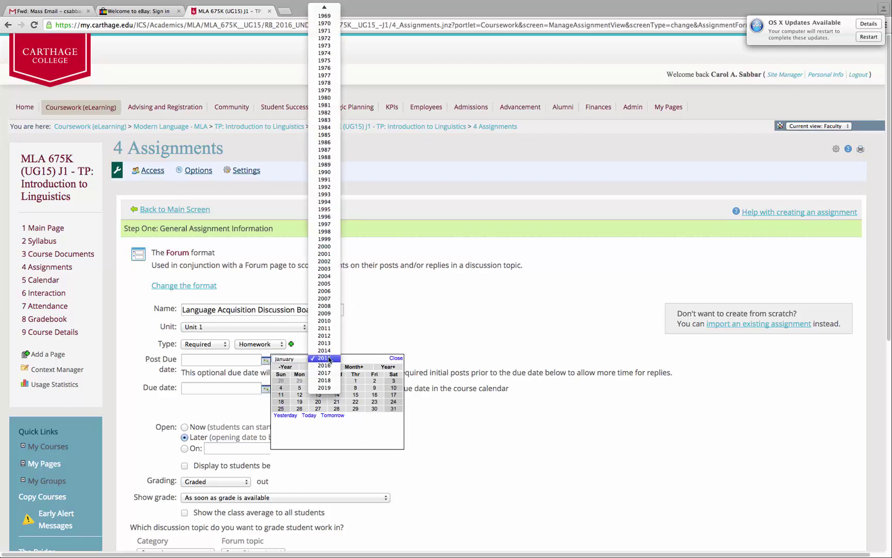
{"action": "left_click", "coordinate": [328, 365]}
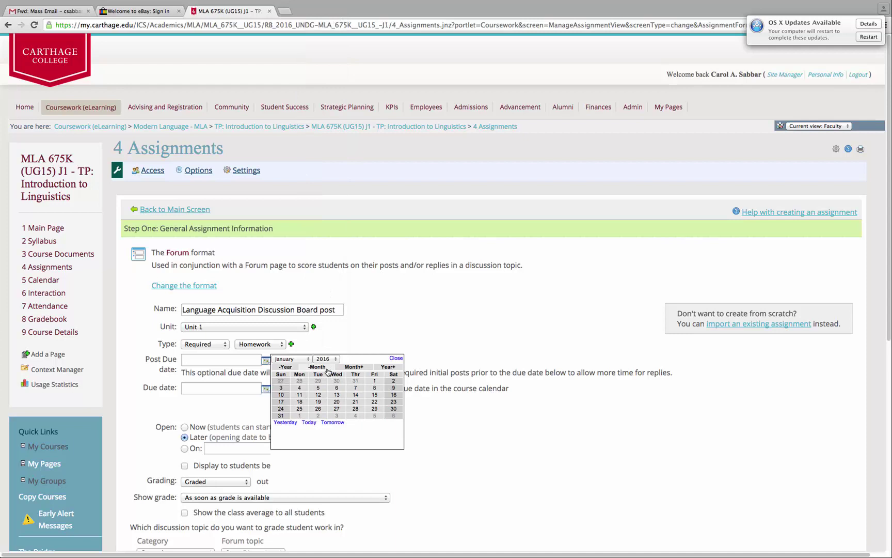
{"action": "left_click", "coordinate": [375, 395]}
Move the 1/15/2016 date from the post due date to the assignment's final due date.
{"action": "scroll", "coordinate": [377, 397], "scroll_direction": "down", "scroll_amount": 10}
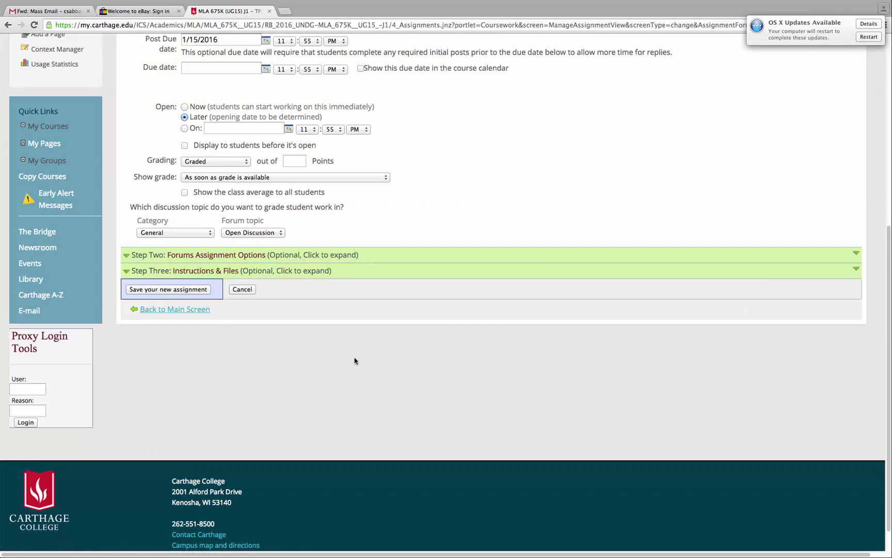
{"action": "scroll", "coordinate": [324, 268], "scroll_direction": "up", "scroll_amount": 5}
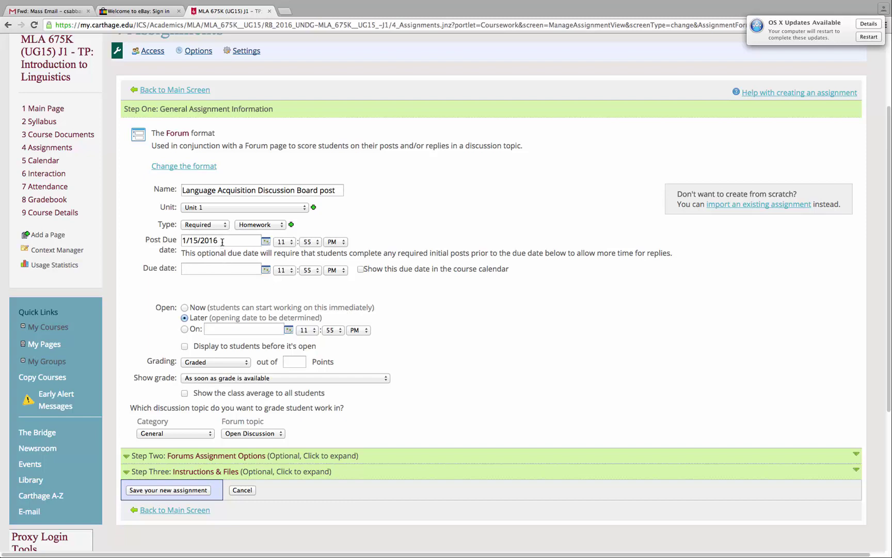
{"action": "left_click_drag", "start_coordinate": [233, 241], "coordinate": [175, 240]}
{"action": "key", "text": "super+c"}
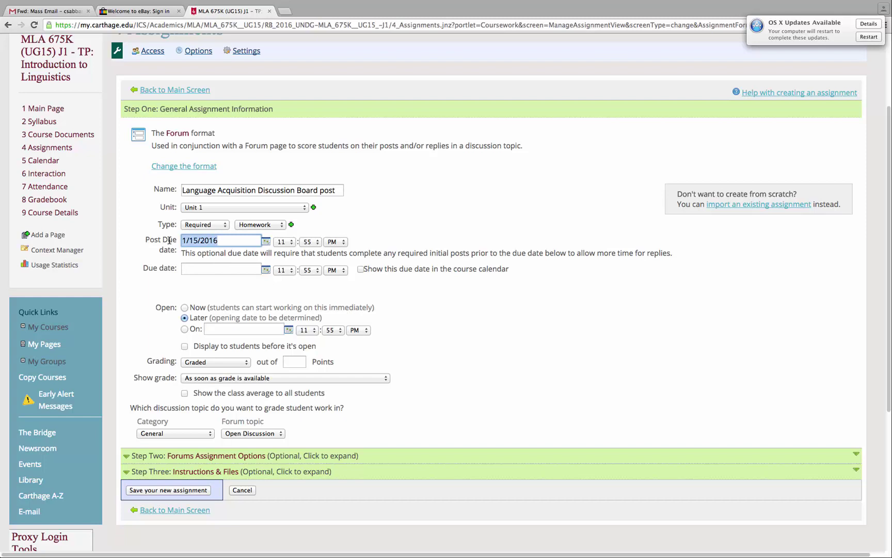
{"action": "key", "text": "BackSpace"}
{"action": "left_click", "coordinate": [197, 269]}
{"action": "key", "text": "super+v"}
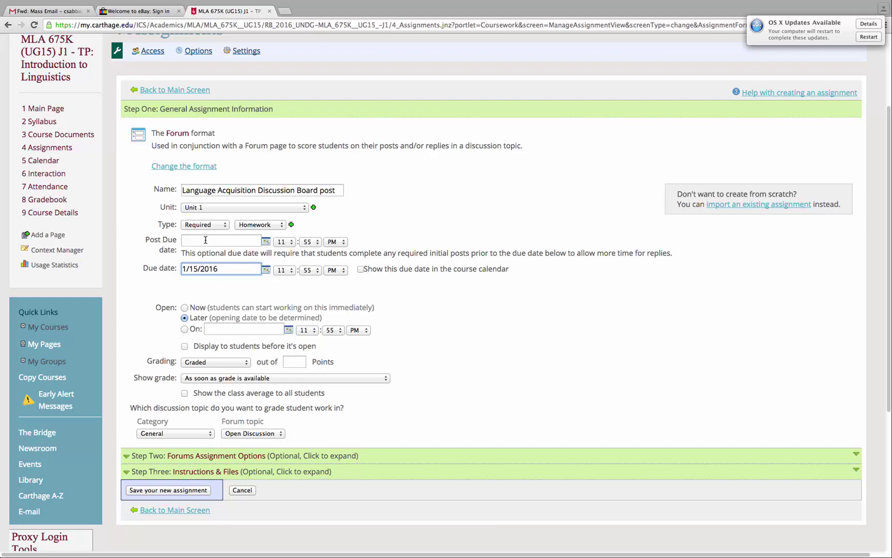
Set the post due date to 1/13/2016 and show the assignment's due date in the course calendar.
{"action": "left_click", "coordinate": [205, 240]}
{"action": "type", "text": "1"}
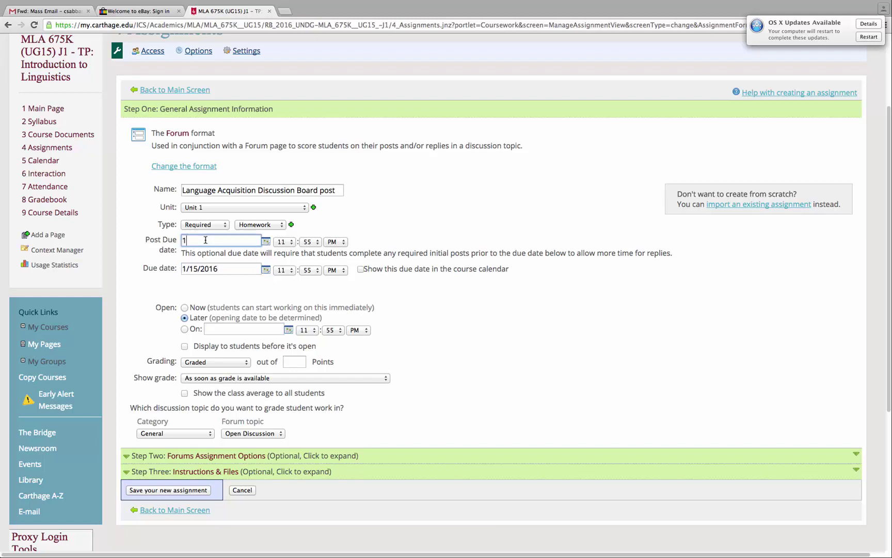
{"action": "type", "text": "/13/13/2016"}
{"action": "left_click", "coordinate": [361, 269]}
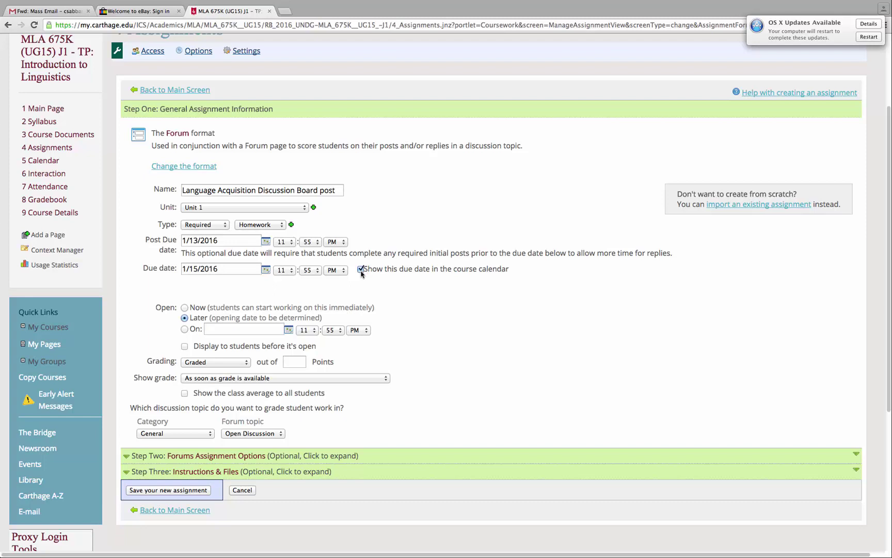
Open the assignment to students now and grade it out of 20 points.
{"action": "left_click", "coordinate": [184, 307]}
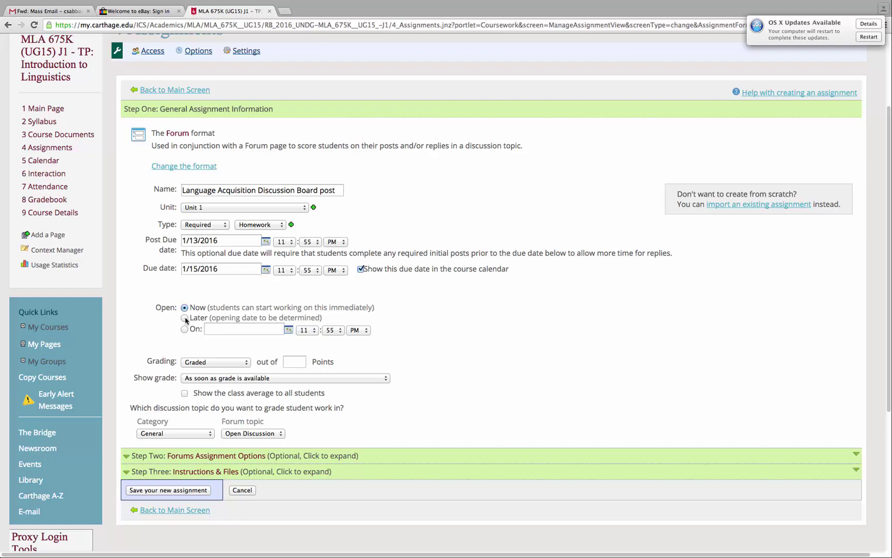
{"action": "left_click", "coordinate": [292, 362]}
{"action": "type", "text": "20"}
Link grading to the Child vs. Adult Language Acquisition topic in the Language Acquisition category.
{"action": "left_click", "coordinate": [210, 435]}
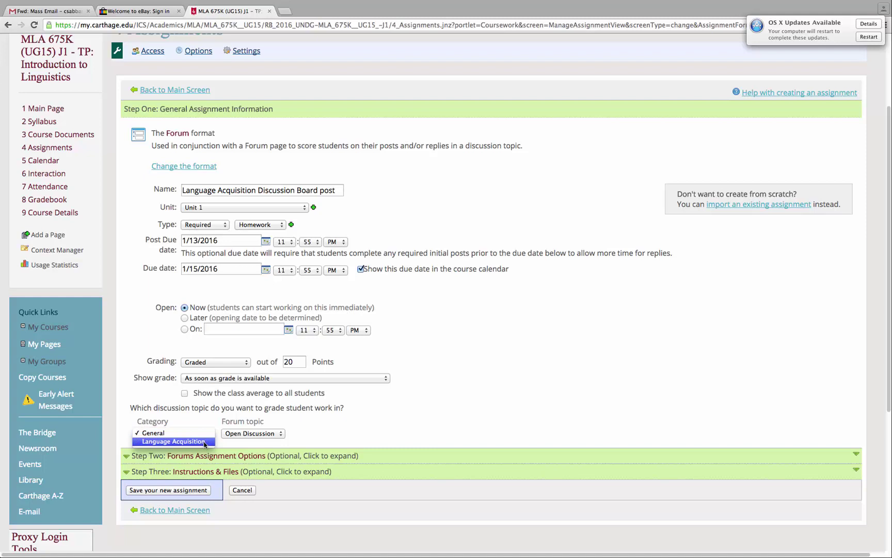
{"action": "left_click", "coordinate": [205, 441]}
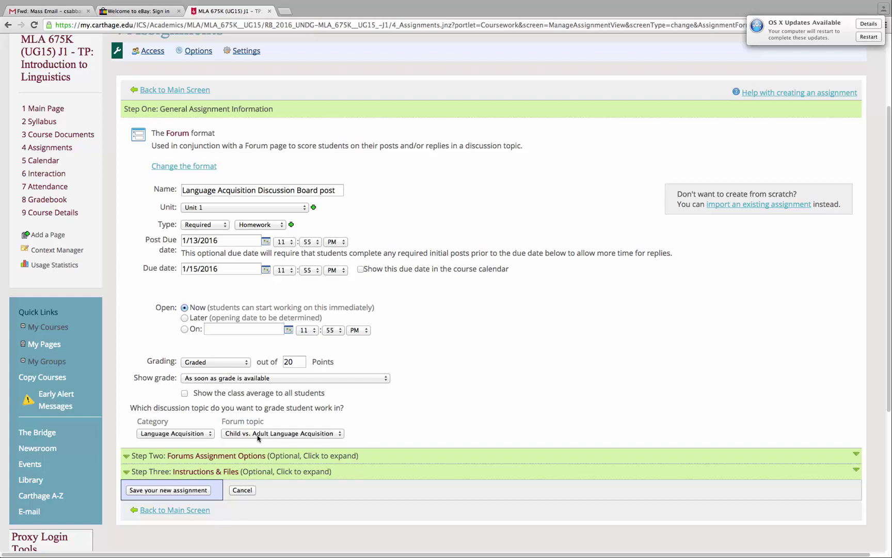
{"action": "left_click", "coordinate": [258, 433]}
{"action": "left_click", "coordinate": [258, 437]}
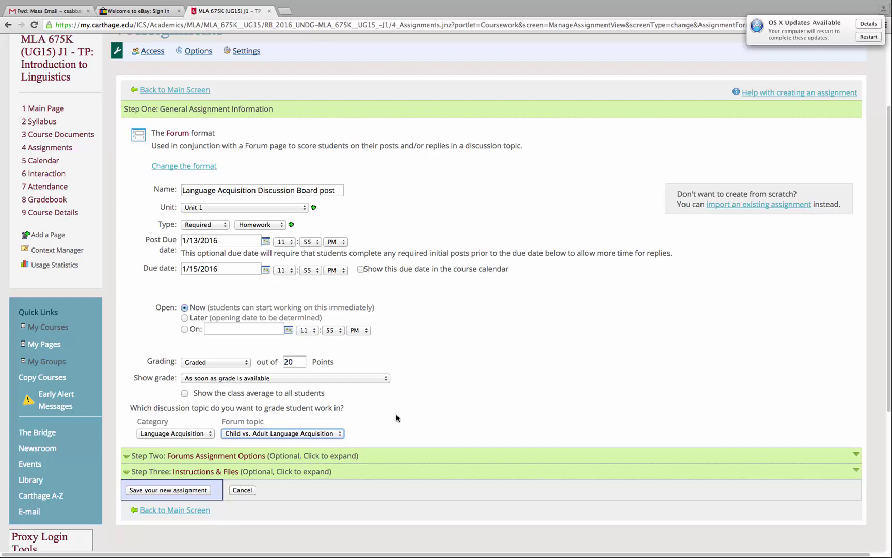
In the forum assignment options, require at least 1 initial post and ignore posts shorter than 90 words.
{"action": "scroll", "coordinate": [396, 417], "scroll_direction": "down", "scroll_amount": 2}
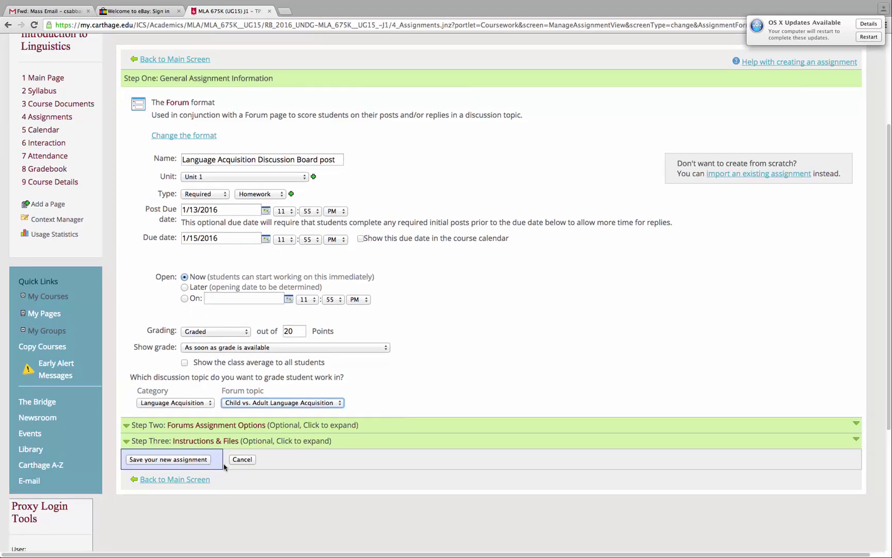
{"action": "left_click", "coordinate": [128, 426]}
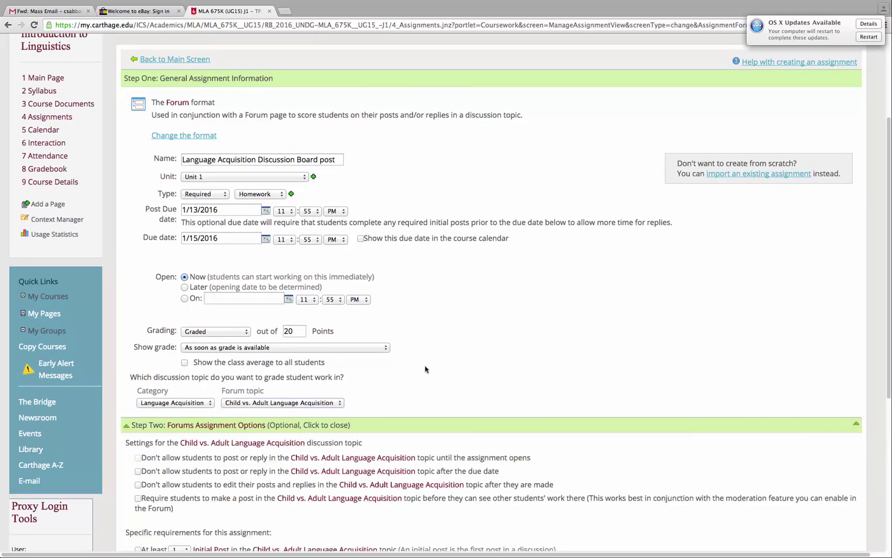
{"action": "scroll", "coordinate": [426, 368], "scroll_direction": "down", "scroll_amount": 1}
{"action": "scroll", "coordinate": [425, 369], "scroll_direction": "down", "scroll_amount": 5}
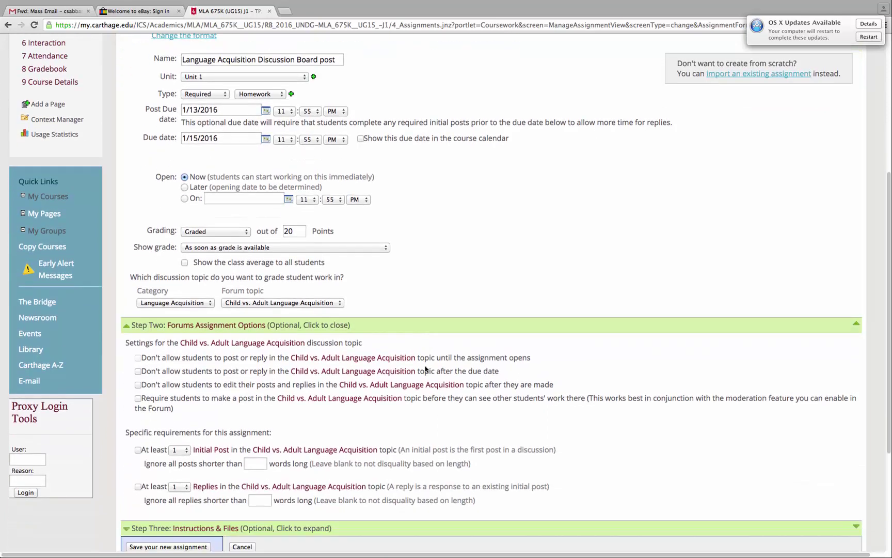
{"action": "scroll", "coordinate": [202, 377], "scroll_direction": "down", "scroll_amount": 3}
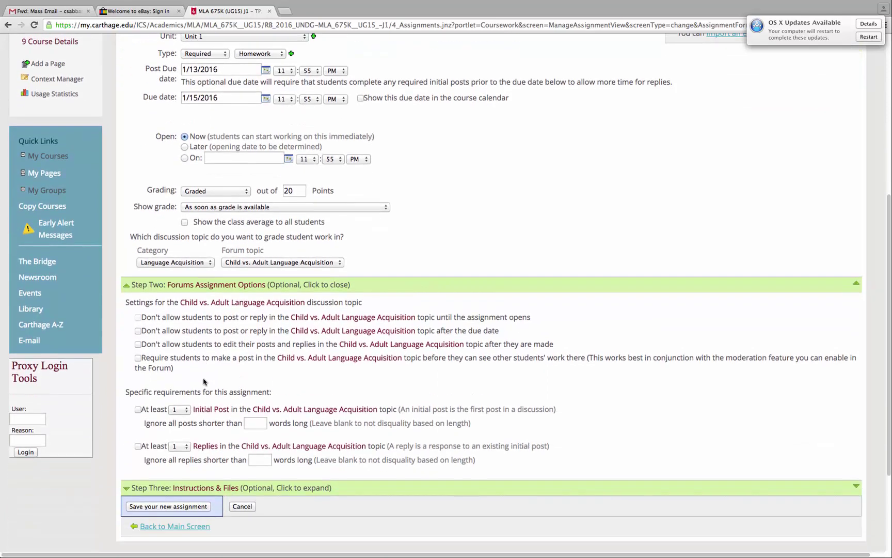
{"action": "scroll", "coordinate": [204, 378], "scroll_direction": "down", "scroll_amount": 6}
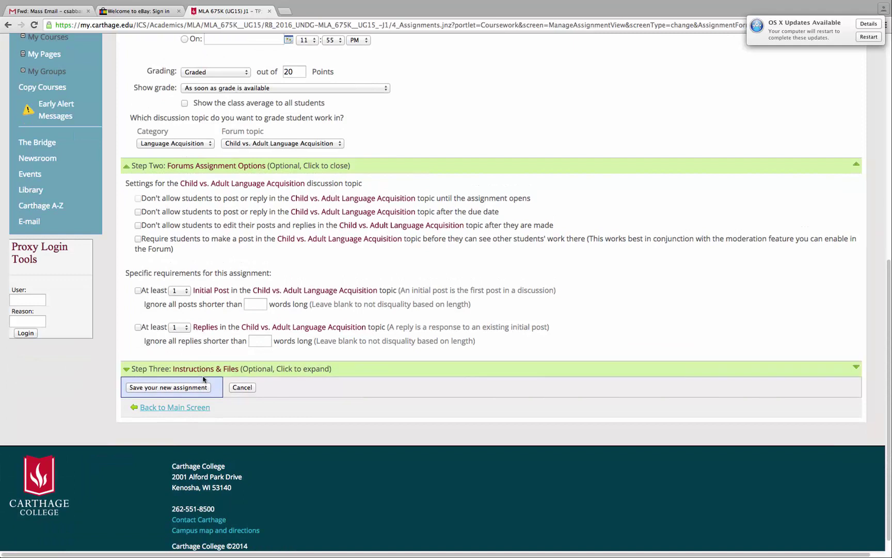
{"action": "left_click", "coordinate": [138, 291]}
{"action": "left_click", "coordinate": [256, 304]}
{"action": "type", "text": "100"}
{"action": "key", "text": "BackSpace"}
{"action": "key", "text": "BackSpace"}
{"action": "key", "text": "BackSpace"}
{"action": "type", "text": "90"}
Require at least 2 replies in the topic and ignore replies shorter than 50 words.
{"action": "left_click", "coordinate": [137, 327]}
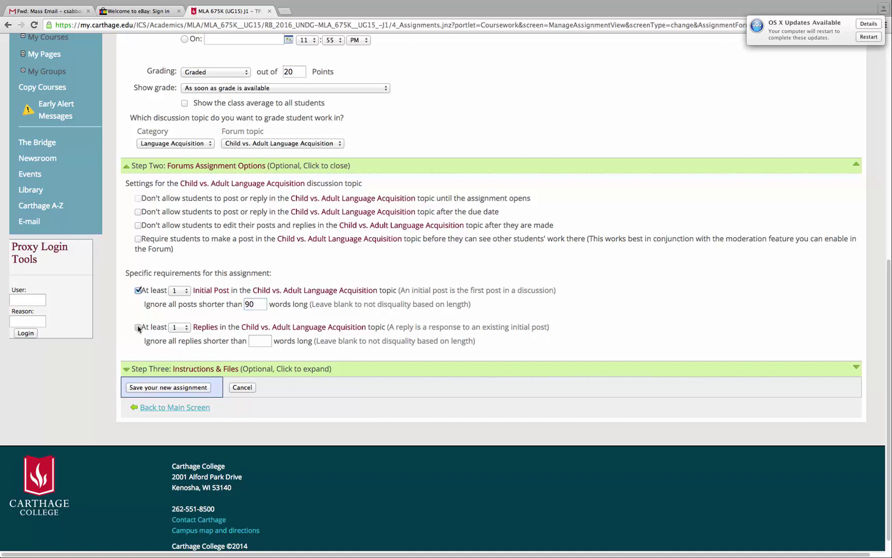
{"action": "left_click", "coordinate": [176, 330]}
{"action": "left_click", "coordinate": [175, 337]}
{"action": "left_click", "coordinate": [256, 340]}
{"action": "type", "text": "50"}
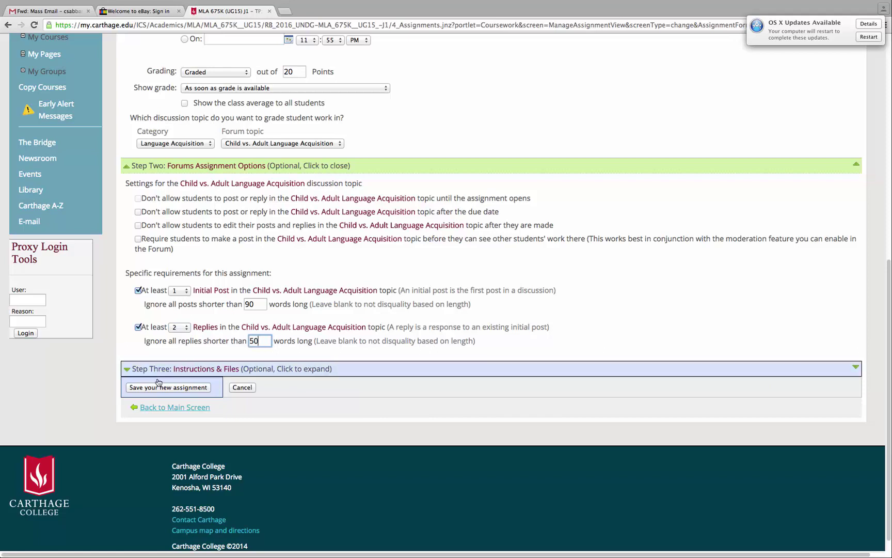
Add the instructions "Please post one initial posting of 100+ words about child vs. adult language acquisition, and then reply to at least two of your classmates' postings.".
{"action": "left_click", "coordinate": [129, 371]}
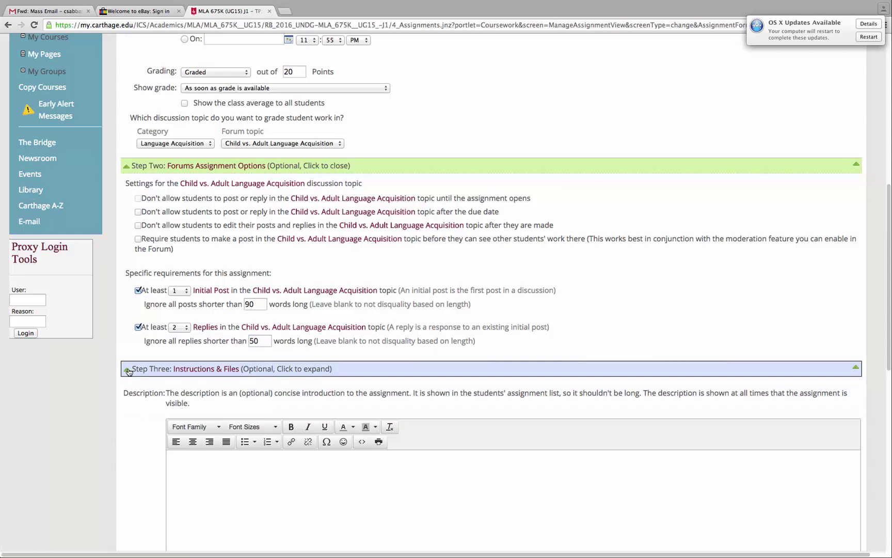
{"action": "scroll", "coordinate": [149, 377], "scroll_direction": "down", "scroll_amount": 4}
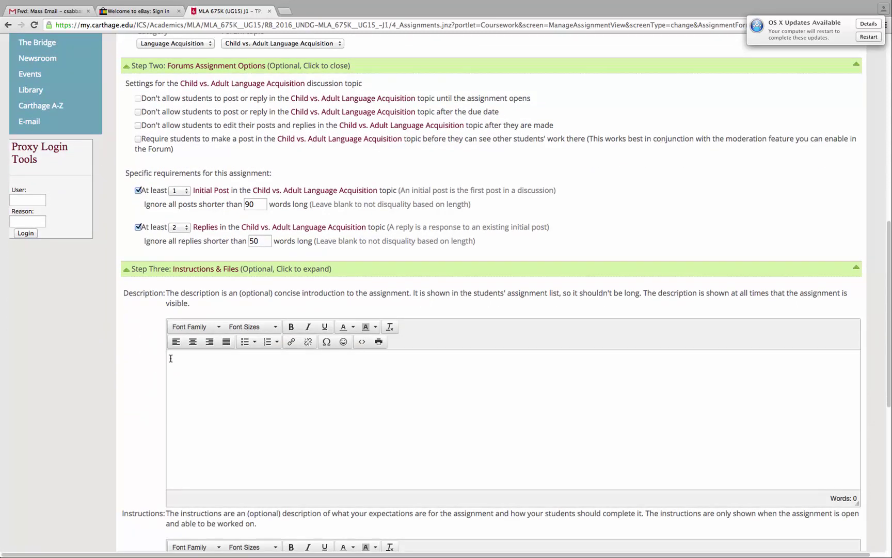
{"action": "scroll", "coordinate": [170, 357], "scroll_direction": "down", "scroll_amount": 8}
{"action": "left_click", "coordinate": [174, 386]}
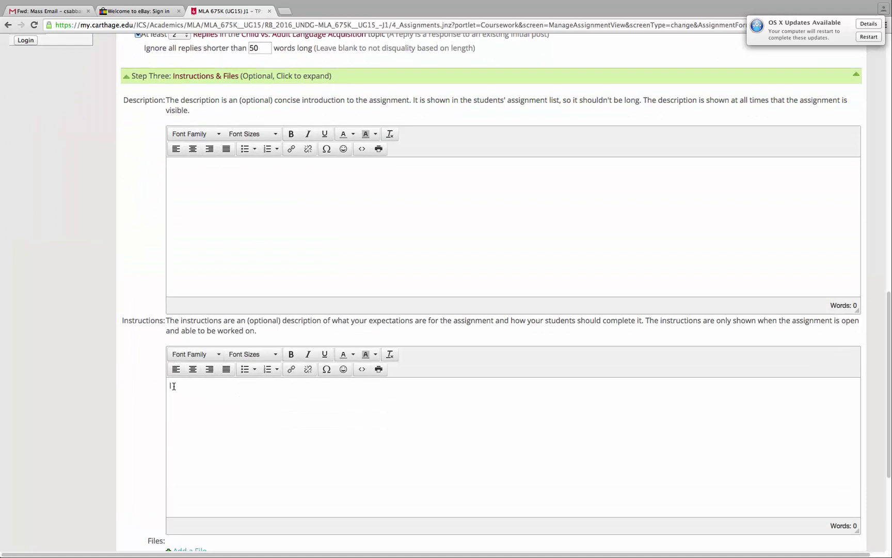
{"action": "type", "text": "Post "}
{"action": "type", "text": "lease post "}
{"action": "type", "text": "one initial"}
{"action": "type", "text": " posting of "}
{"action": "type", "text": "100"}
{"action": "type", "text": "+ words about ch"}
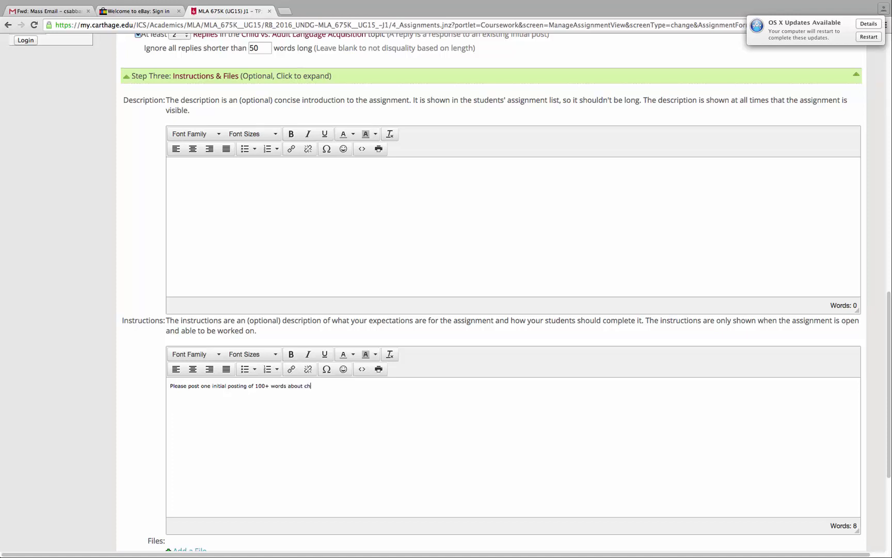
{"action": "type", "text": "ild vs. adult language acquisition, and then"}
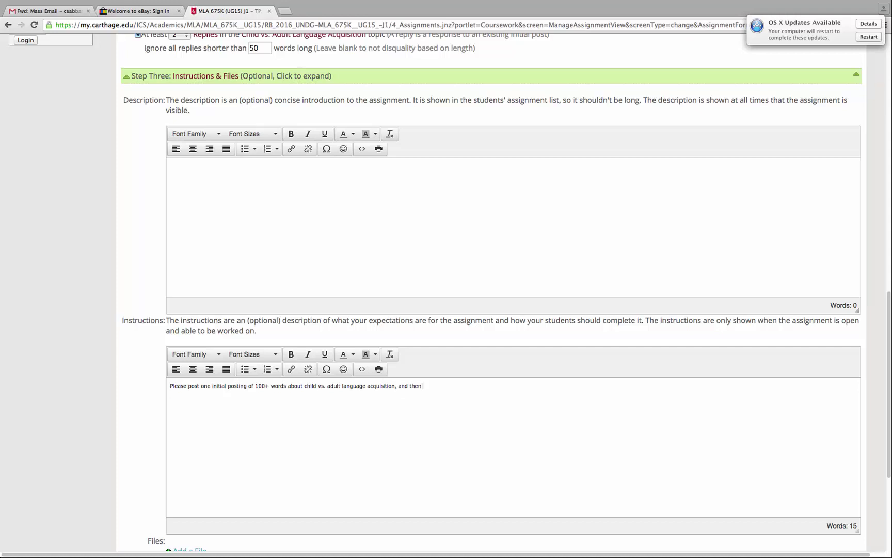
{"action": "type", "text": " reply to at least two of your classmates' postings."}
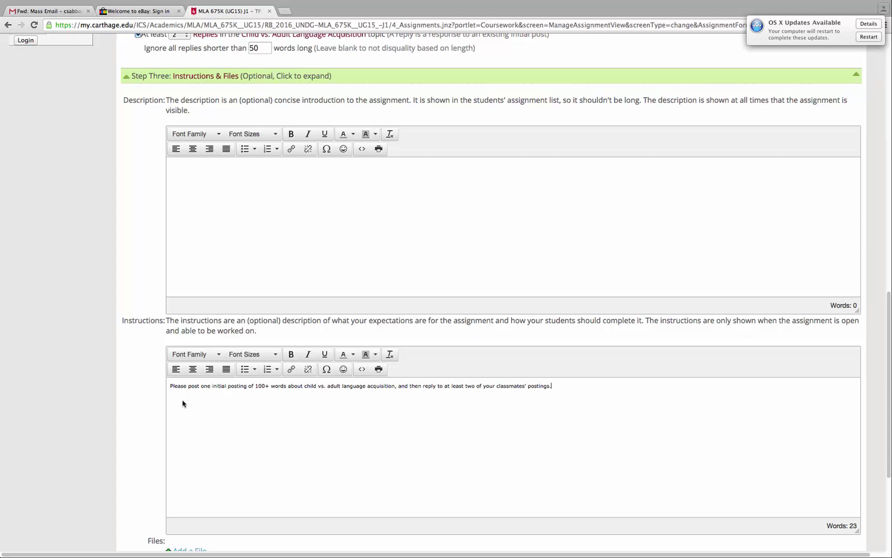
Save the new assignment and show the Unit 1 assignment list on the 4 Assignments page.
{"action": "scroll", "coordinate": [181, 403], "scroll_direction": "down", "scroll_amount": 2}
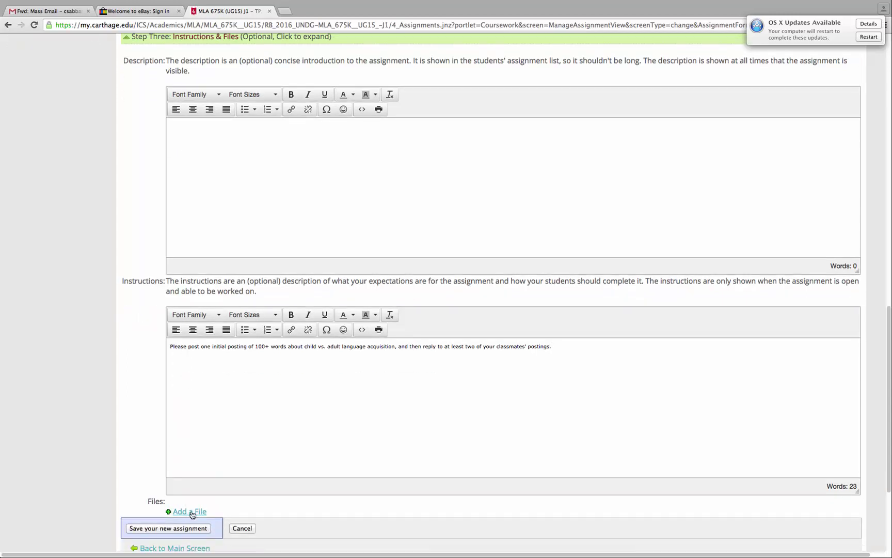
{"action": "scroll", "coordinate": [206, 500], "scroll_direction": "down", "scroll_amount": 2}
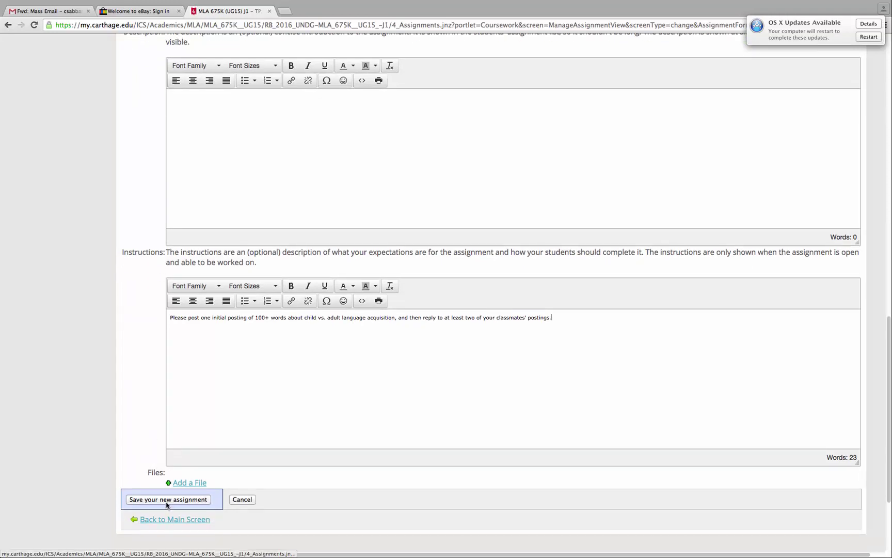
{"action": "left_click", "coordinate": [167, 499]}
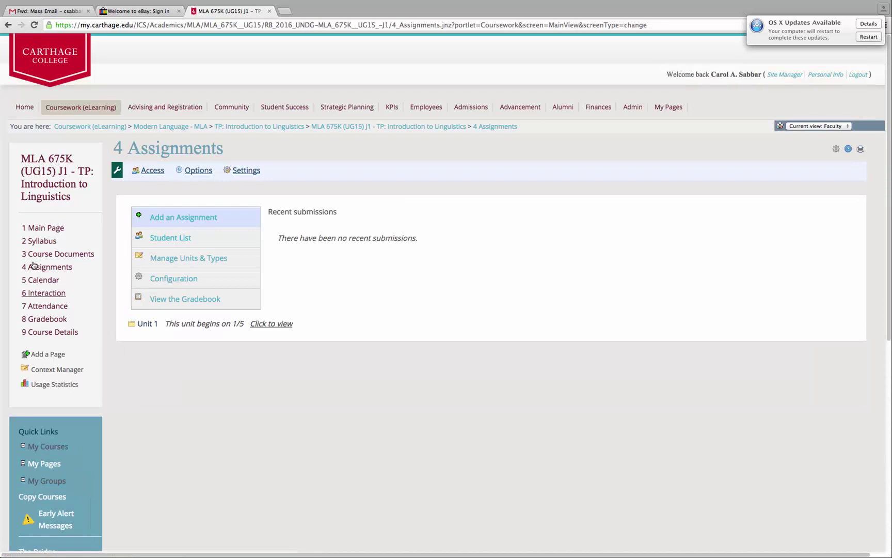
{"action": "left_click", "coordinate": [41, 265]}
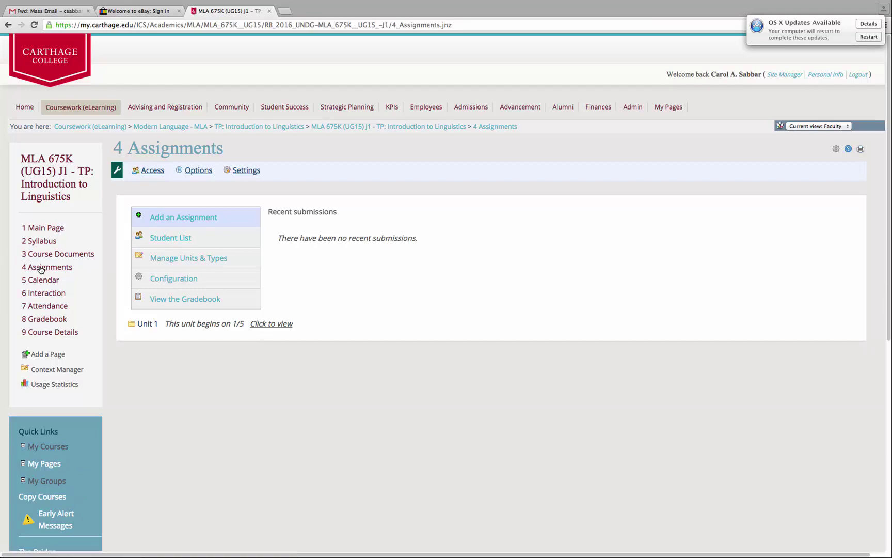
{"action": "left_click", "coordinate": [262, 324]}
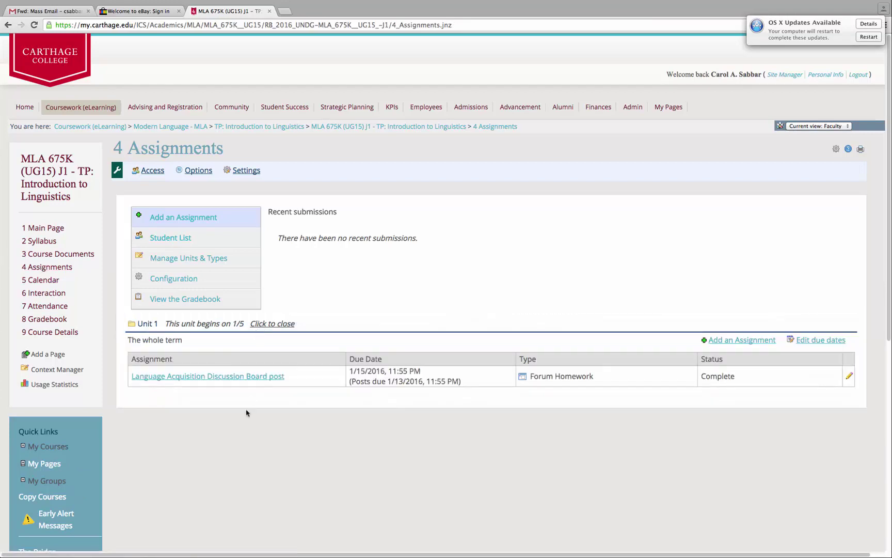